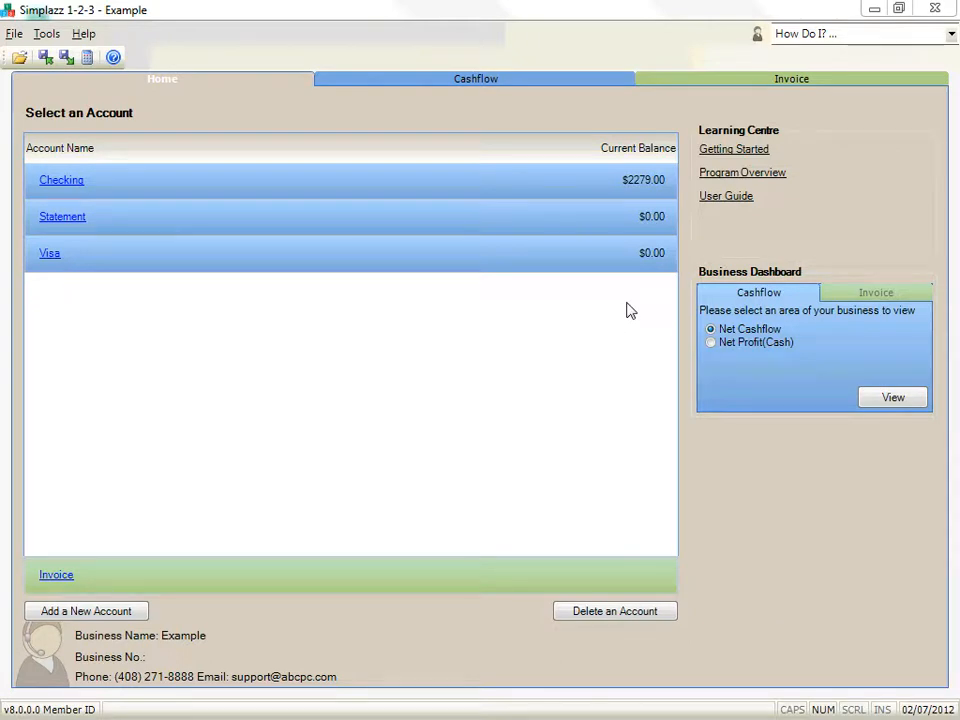
# Step: Open the cashflow's Money In records for the Checking account and January 2012
pyautogui.click(536, 83)
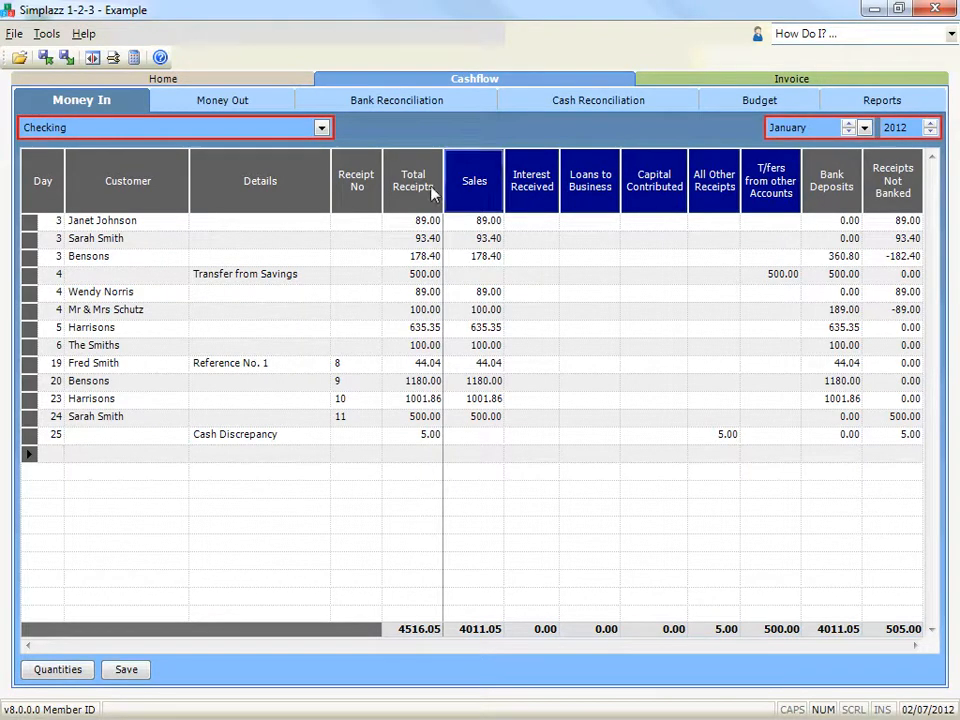
pyautogui.click(321, 128)
pyautogui.click(320, 130)
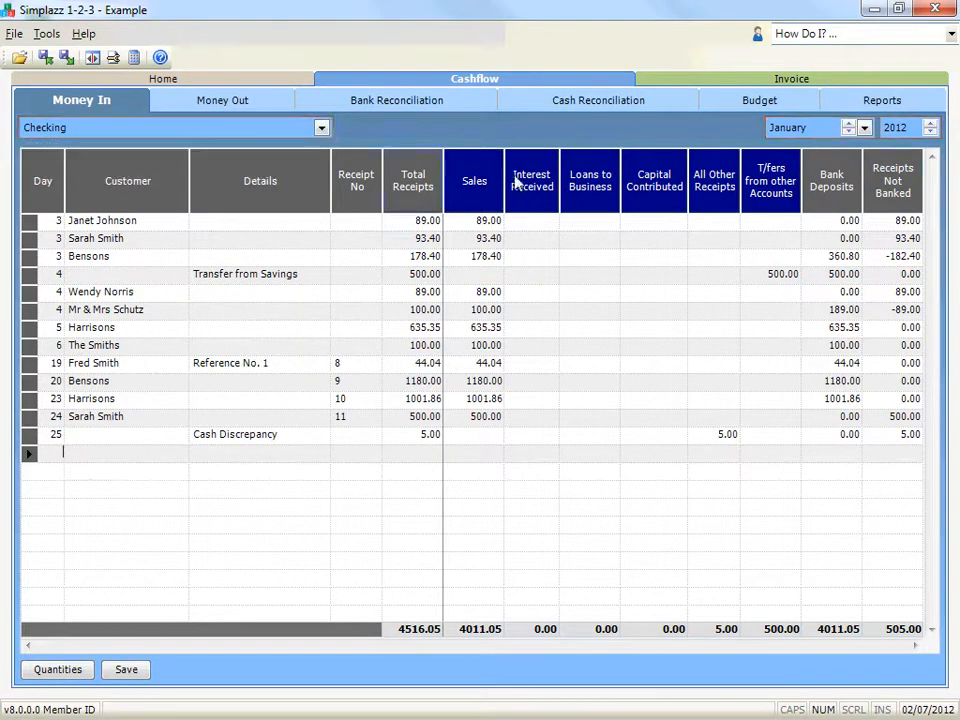
pyautogui.click(865, 128)
pyautogui.click(865, 128)
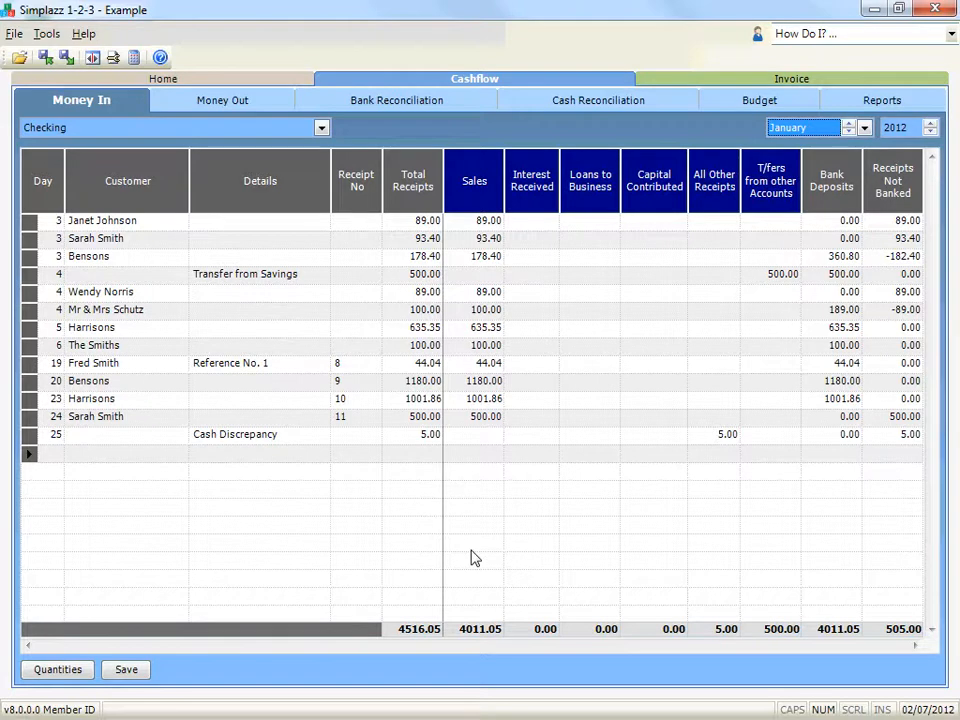
# Step: Start a new receipt for day 26, entering the customer's name and the details Reference No. 2
pyautogui.click(55, 456)
pyautogui.write('26')
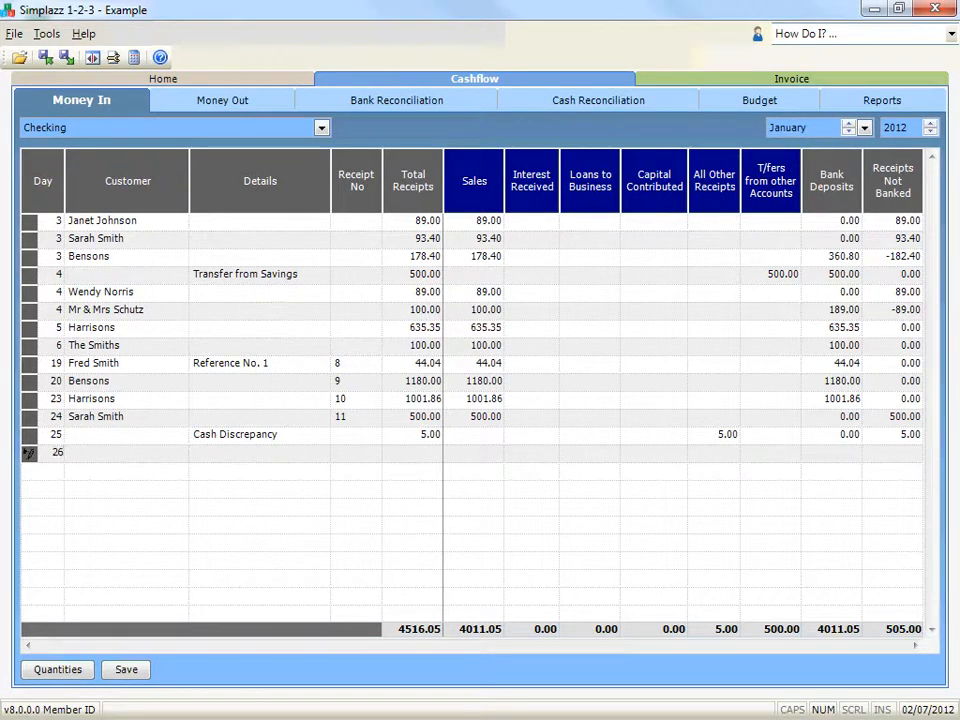
pyautogui.press('Tab')
pyautogui.write('Mr')
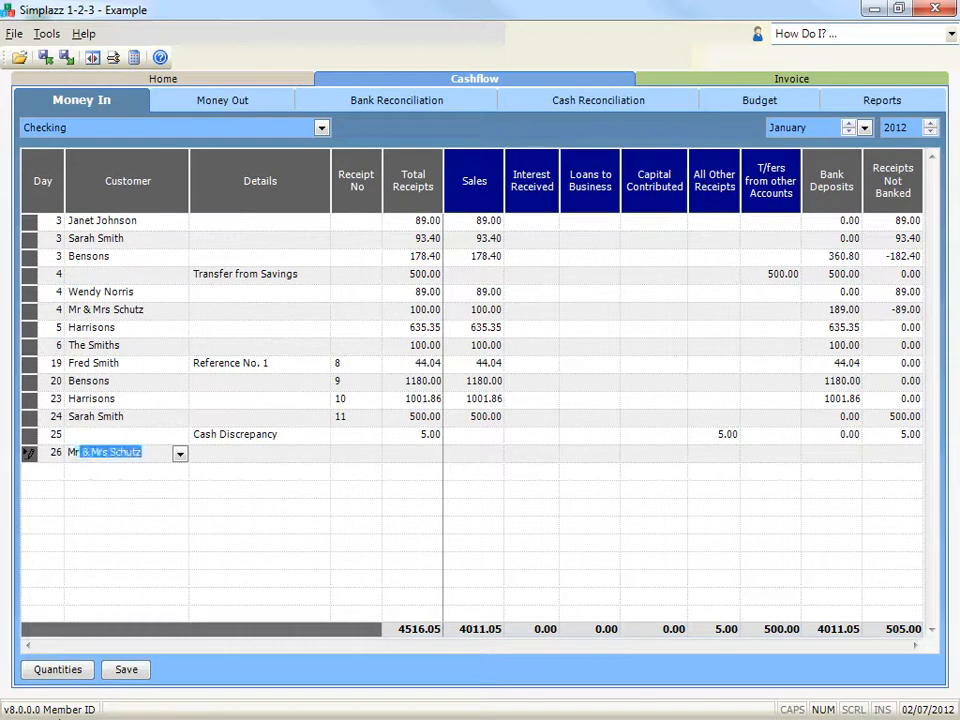
pyautogui.press('Tab')
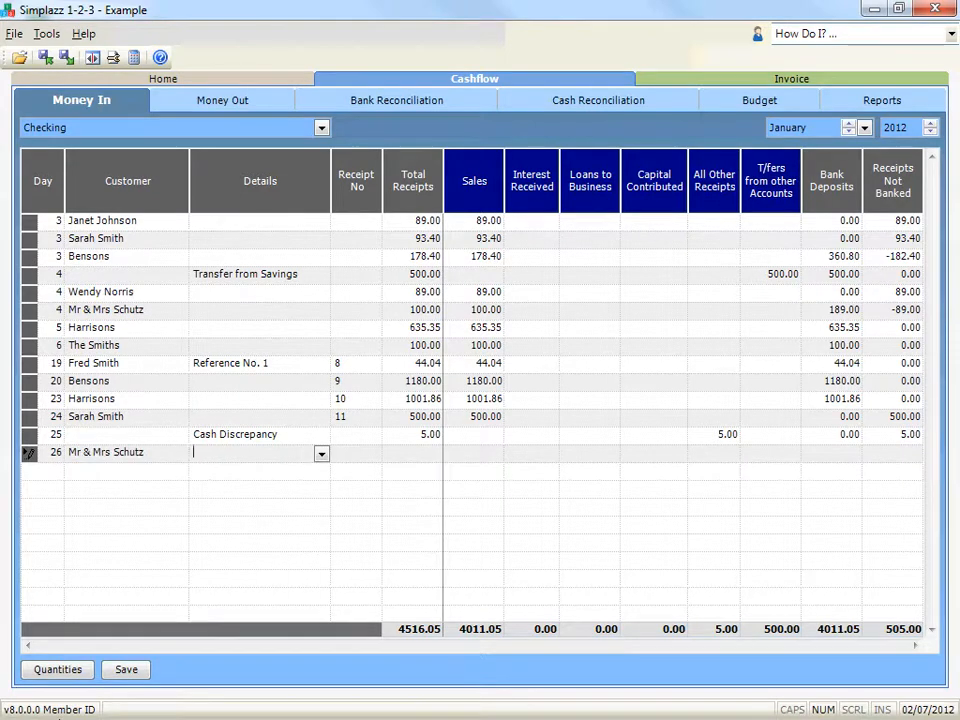
pyautogui.write('Reference No. 1')
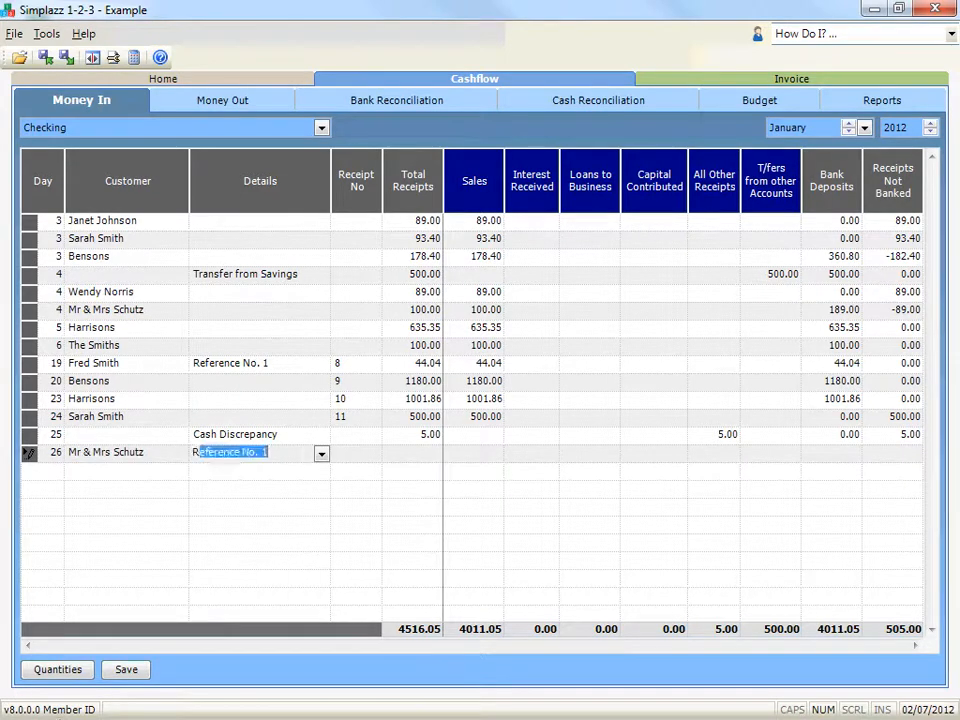
pyautogui.press('End')
pyautogui.press('BackSpace')
pyautogui.write('2')
pyautogui.press('Tab')
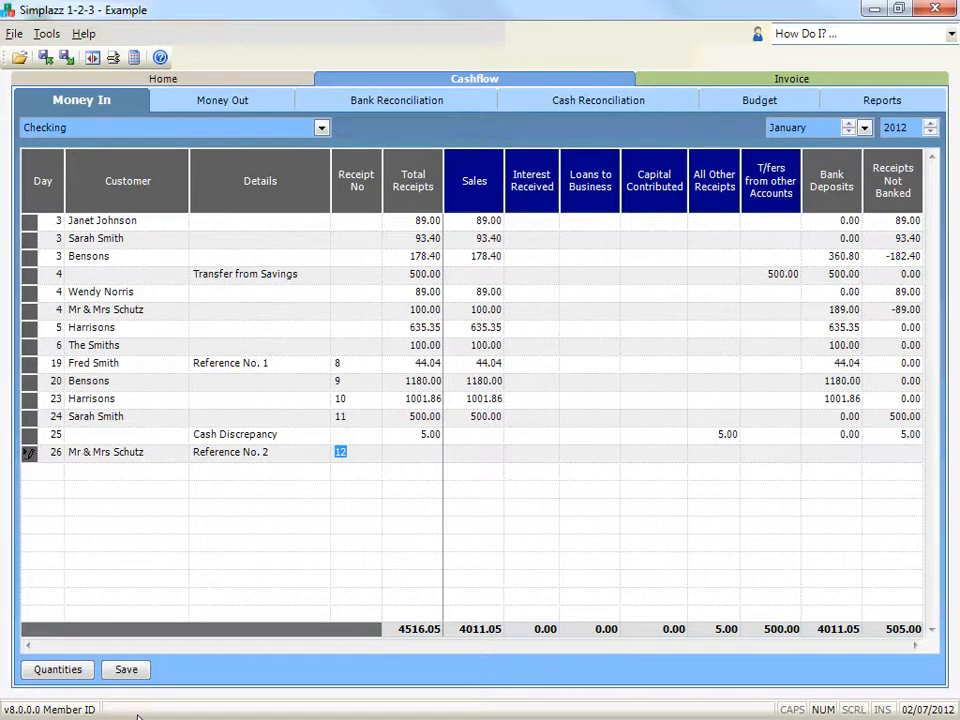
# Step: Use the automatic receipt number for the day 26 receipt and set its total receipts to 100
pyautogui.press('Tab')
pyautogui.hotkey('shift', 'Tab')
pyautogui.press('Delete')
pyautogui.press('Tab')
pyautogui.hotkey('shift', 'Tab')
pyautogui.press('Tab')
pyautogui.write('100')
pyautogui.press('Tab')
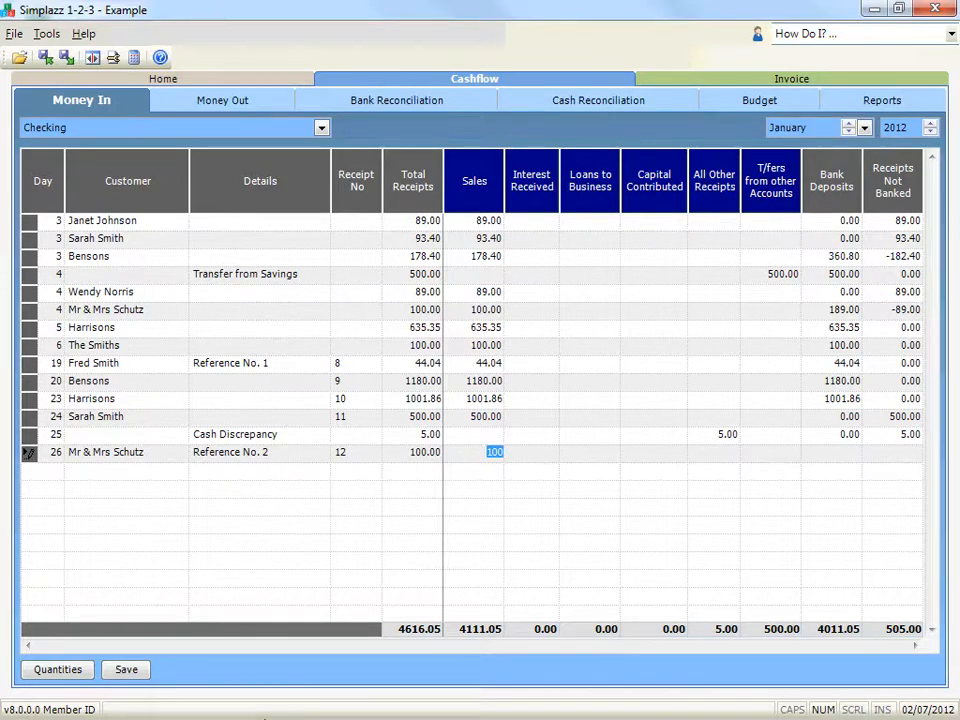
# Step: Try allocating the day 26 receipt to All Other Receipts, and return the amount to Sales
pyautogui.press('Tab')
pyautogui.press('Tab')
pyautogui.press('Tab')
pyautogui.press('Tab')
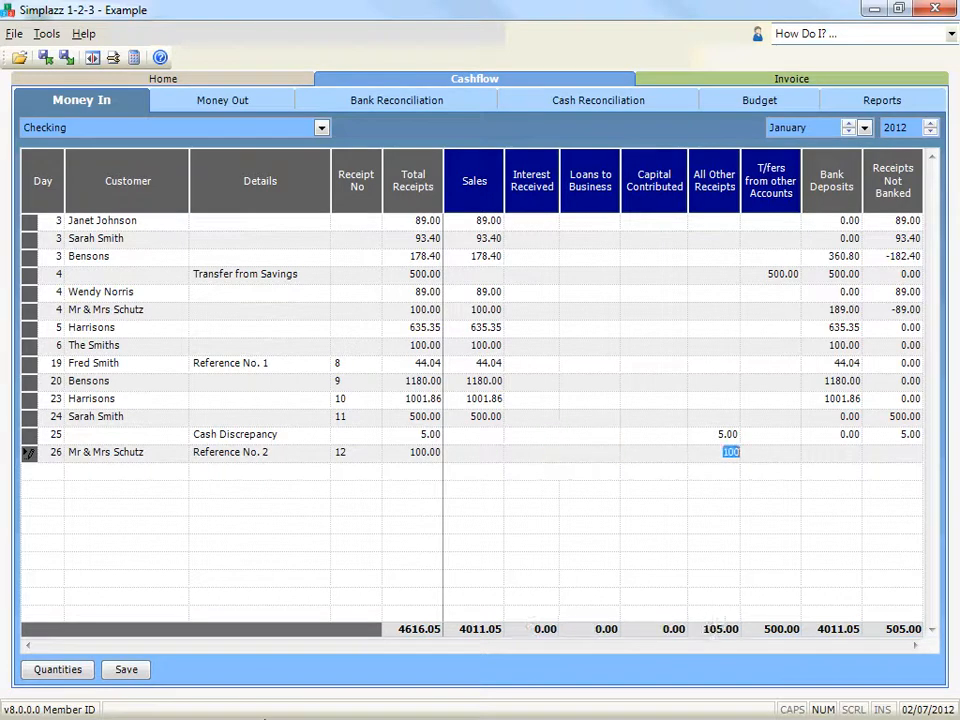
pyautogui.hotkey('shift', 'Tab')
pyautogui.hotkey('shift', 'Tab')
pyautogui.hotkey('shift', 'Tab')
pyautogui.hotkey('shift', 'Tab')
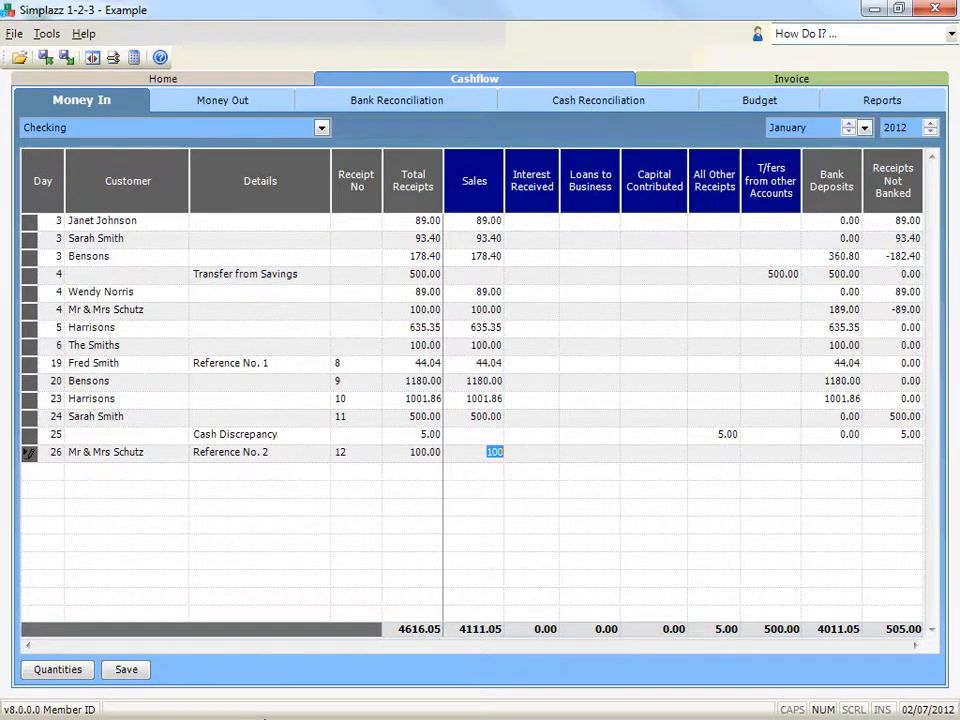
# Step: Accept the Sales allocation for the day 26 receipt and complete the entry with a bank deposit of 50
pyautogui.press('Return')
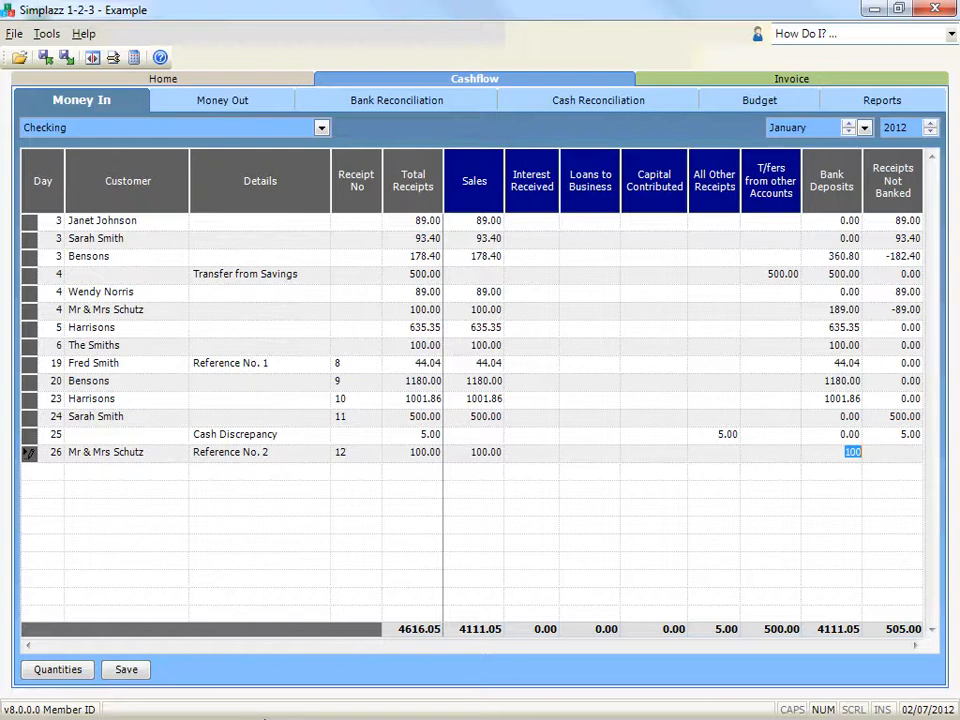
pyautogui.press('Delete')
pyautogui.press('Return')
pyautogui.hotkey('ctrl', 'z')
pyautogui.write('50')
pyautogui.press('Tab')
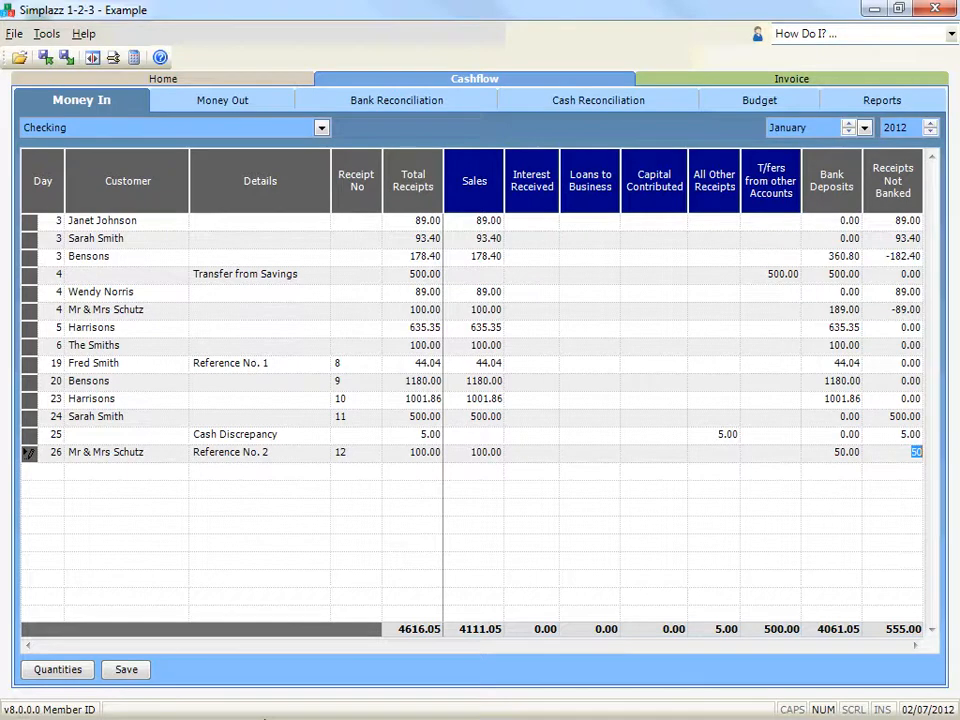
pyautogui.press('Return')
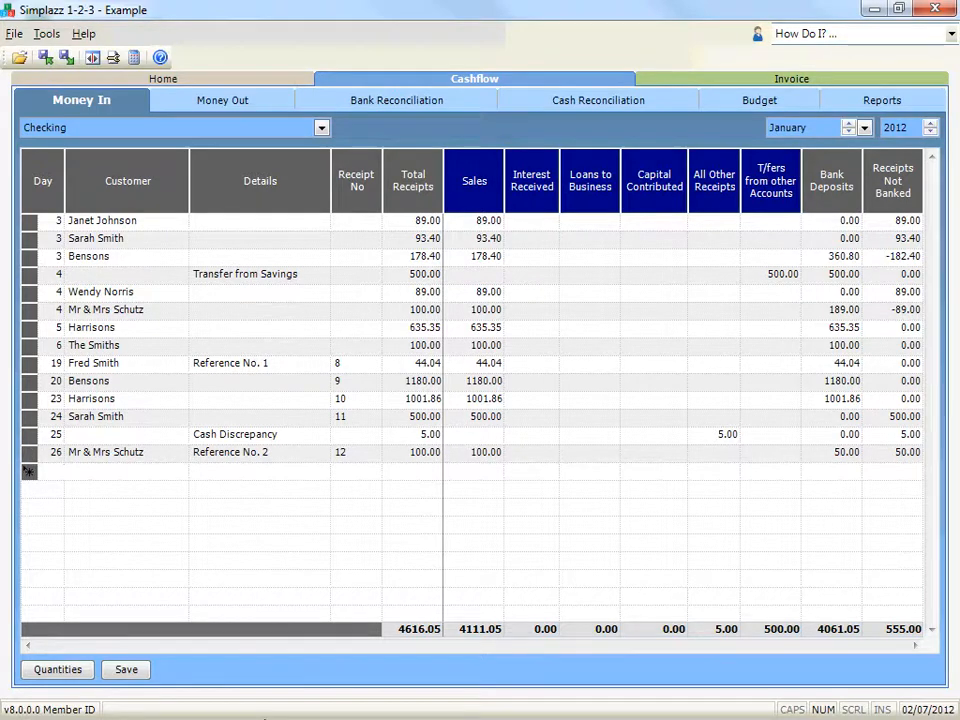
# Step: Start a receipt for day 27 with the same customer and the details Reference No. 3
pyautogui.press('Return')
pyautogui.write('Mr & Mrs Schutz')
pyautogui.press('Return')
pyautogui.write('Re')
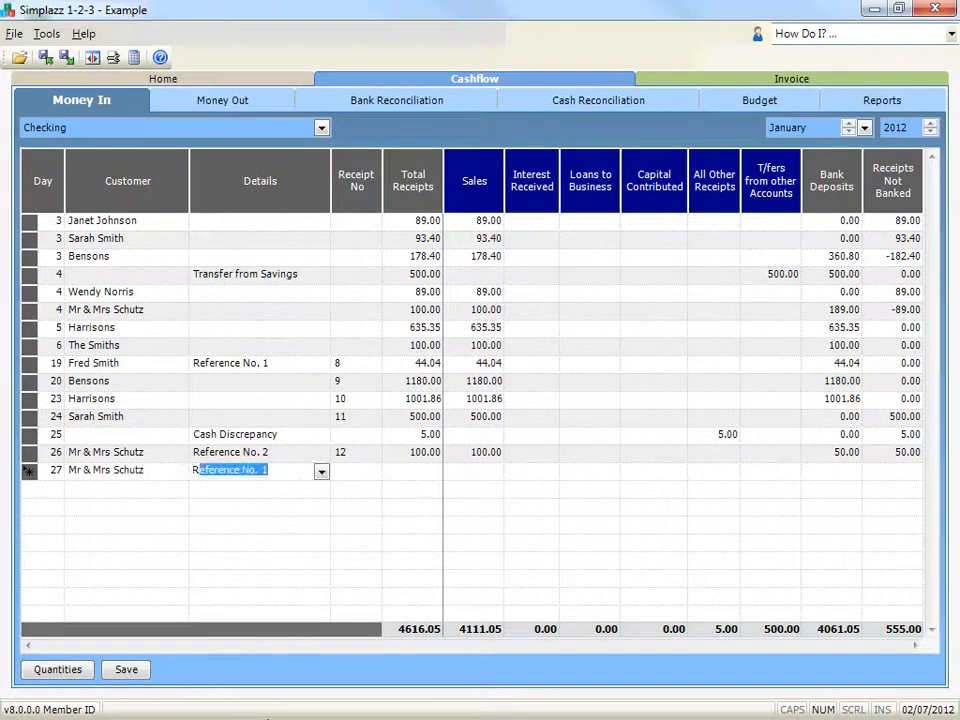
pyautogui.press('BackSpace')
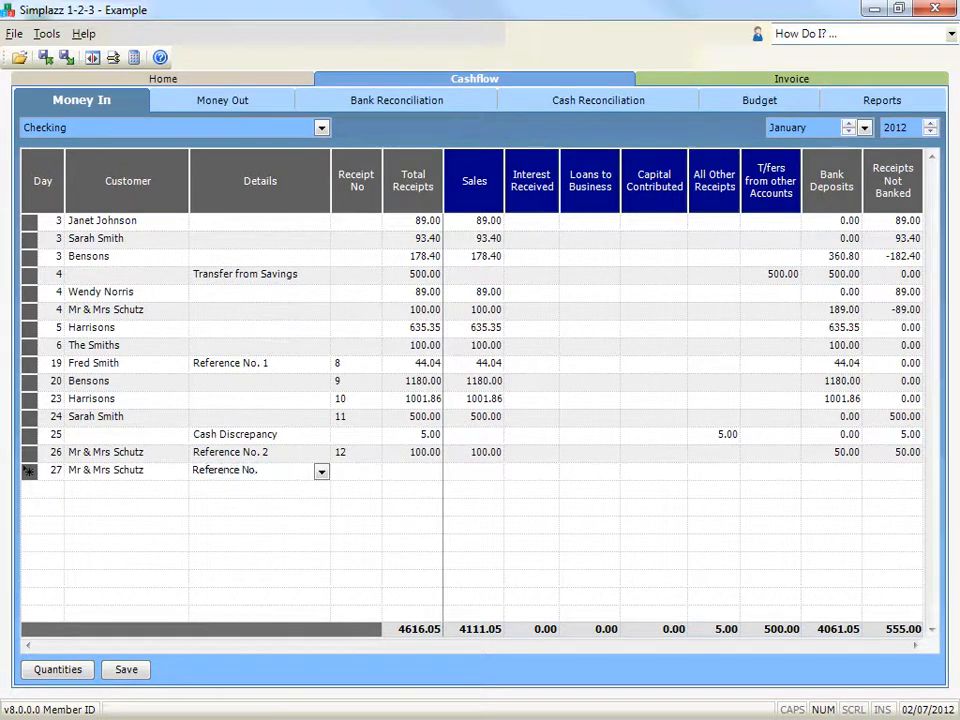
pyautogui.write('3')
pyautogui.press('Return')
# Step: Complete the day 27 receipt with total receipts of 100 allocated to Sales and a bank deposit of 150
pyautogui.press('Return')
pyautogui.write('100')
pyautogui.press('Return')
pyautogui.press('Return')
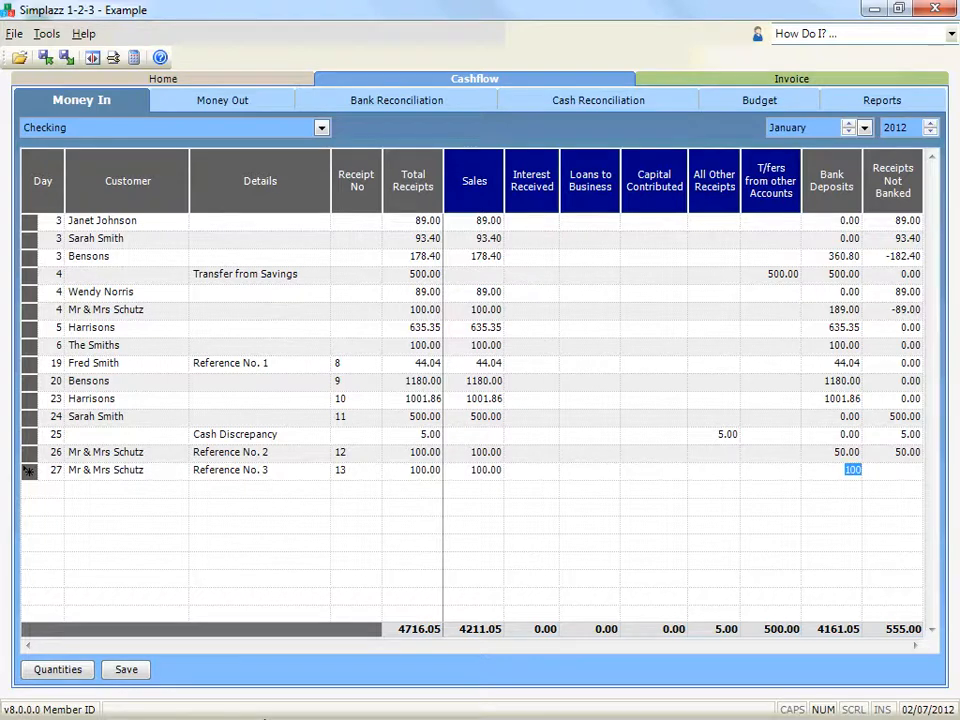
pyautogui.write('150')
pyautogui.press('Tab')
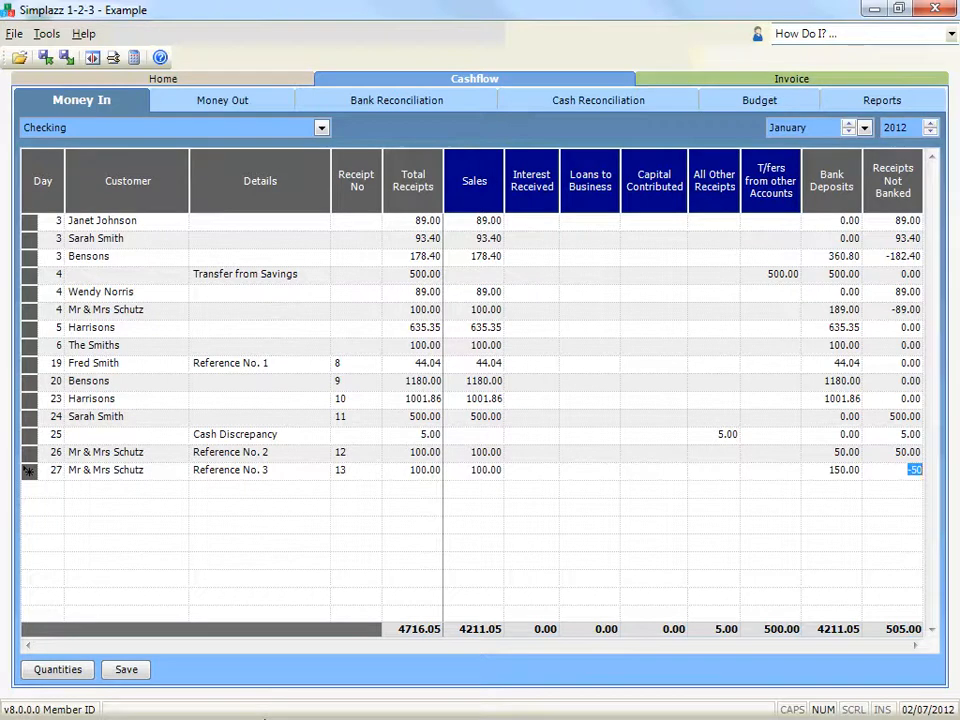
pyautogui.press('Tab')
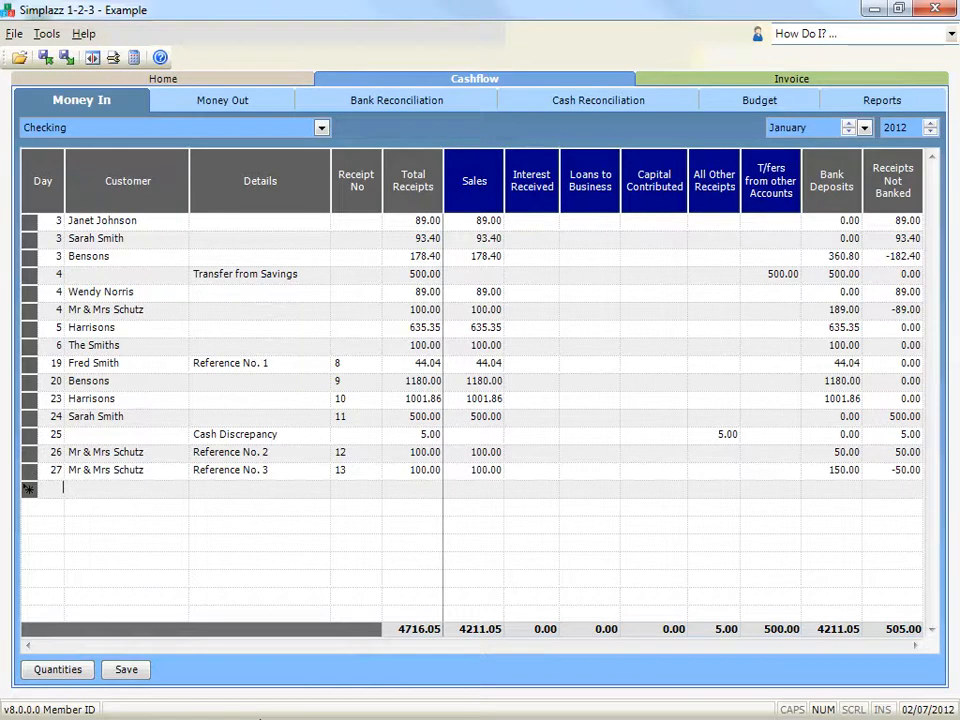
# Step: Review the Money Out records and the Cash Reconciliation for January, and return to Money In
pyautogui.click(187, 105)
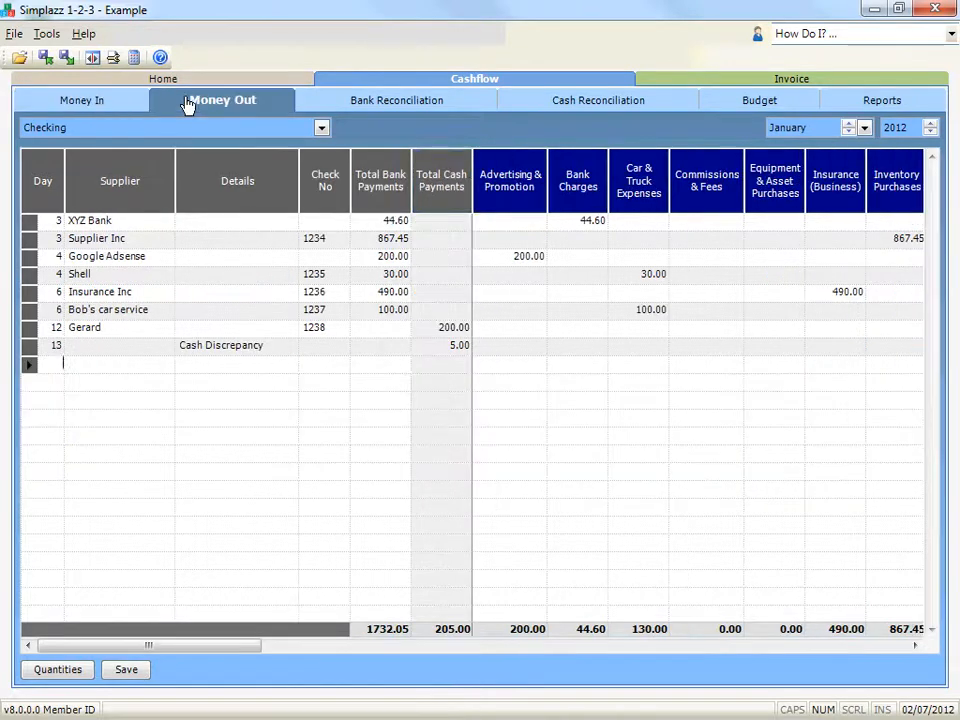
pyautogui.click(525, 104)
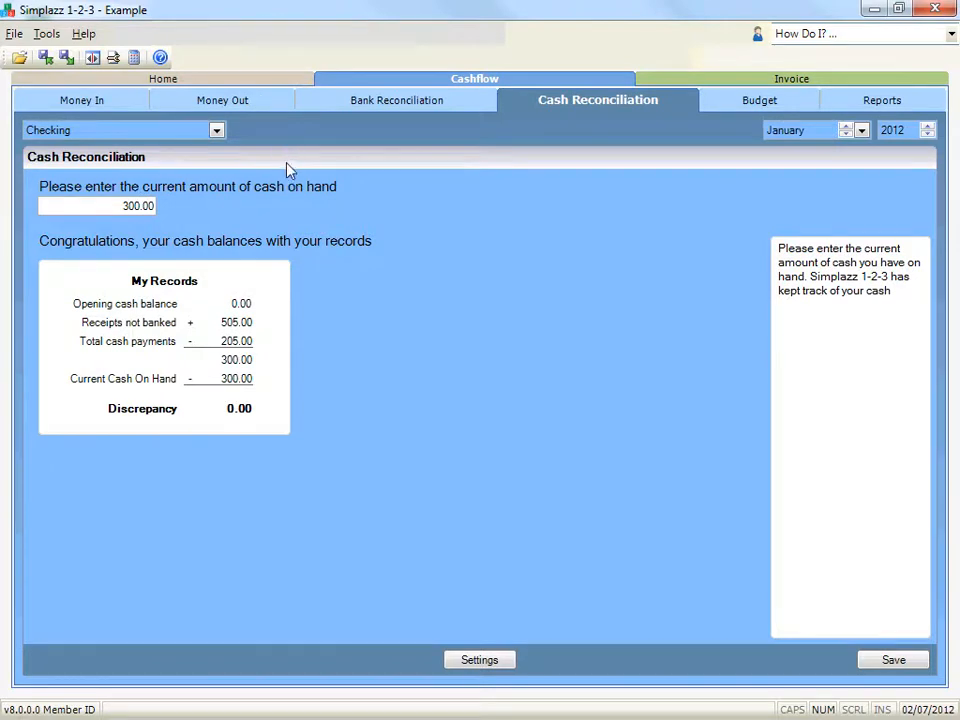
pyautogui.click(262, 104)
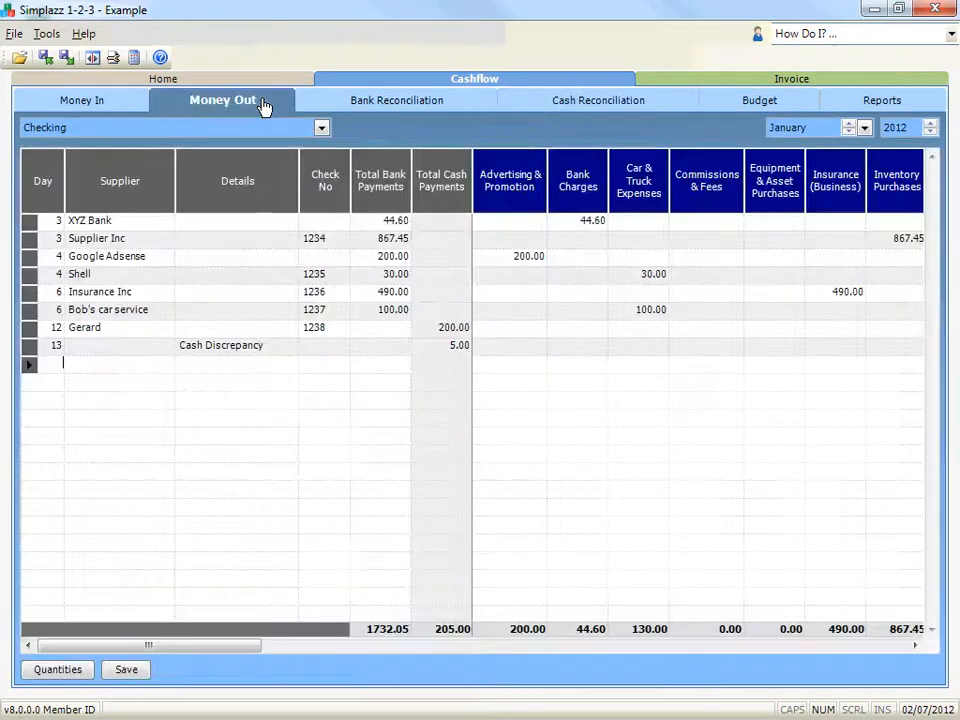
pyautogui.click(104, 108)
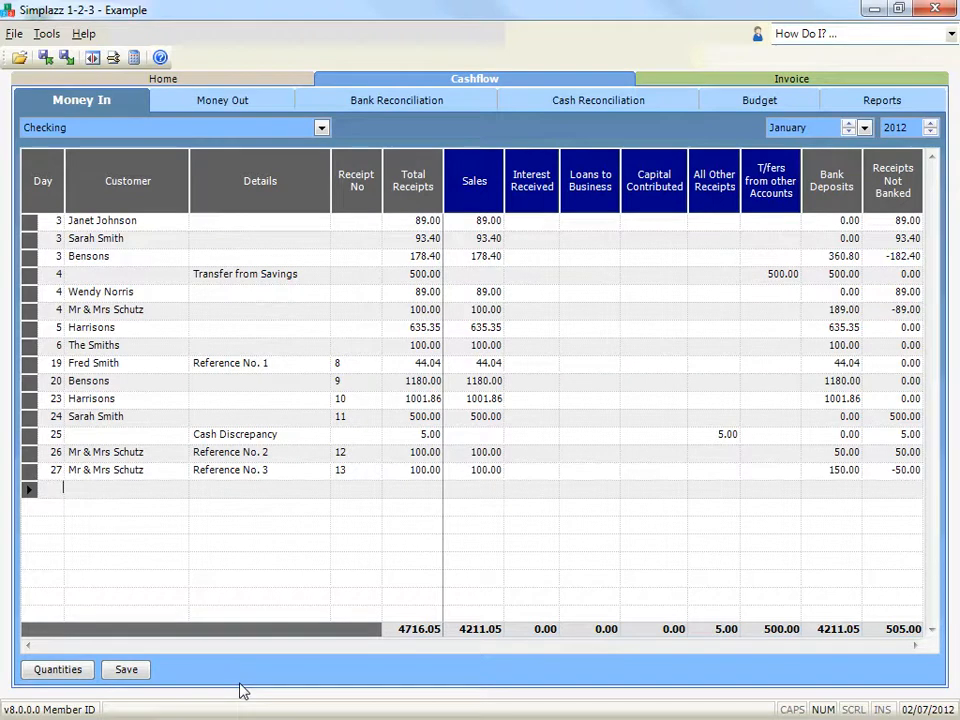
# Step: Open the Money Out records and keep the Checking account and January 2012 selected
pyautogui.click(162, 112)
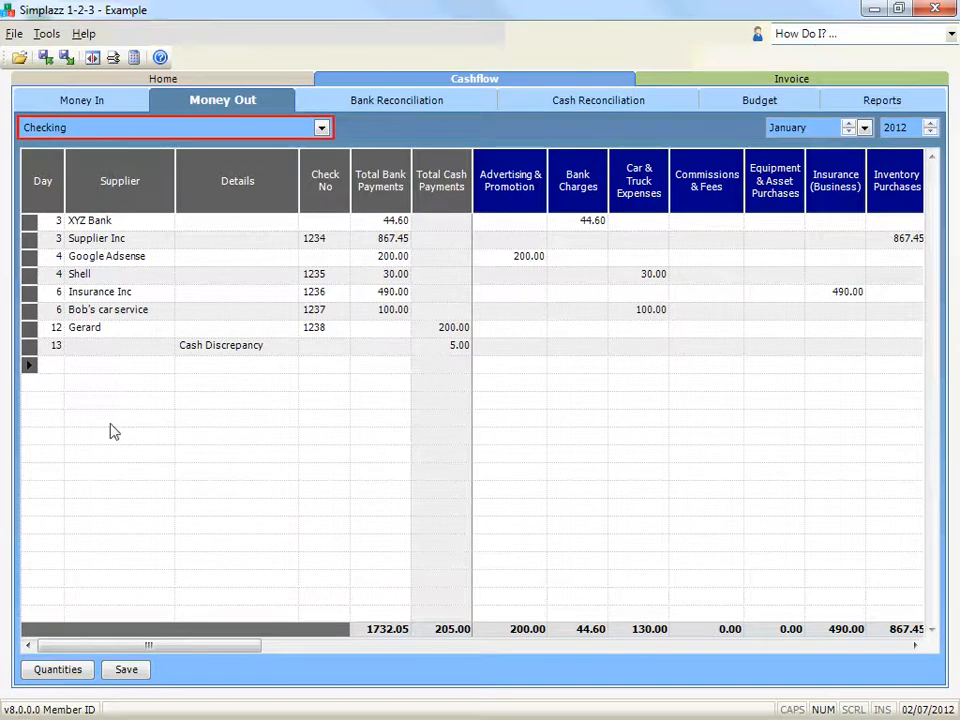
pyautogui.click(322, 130)
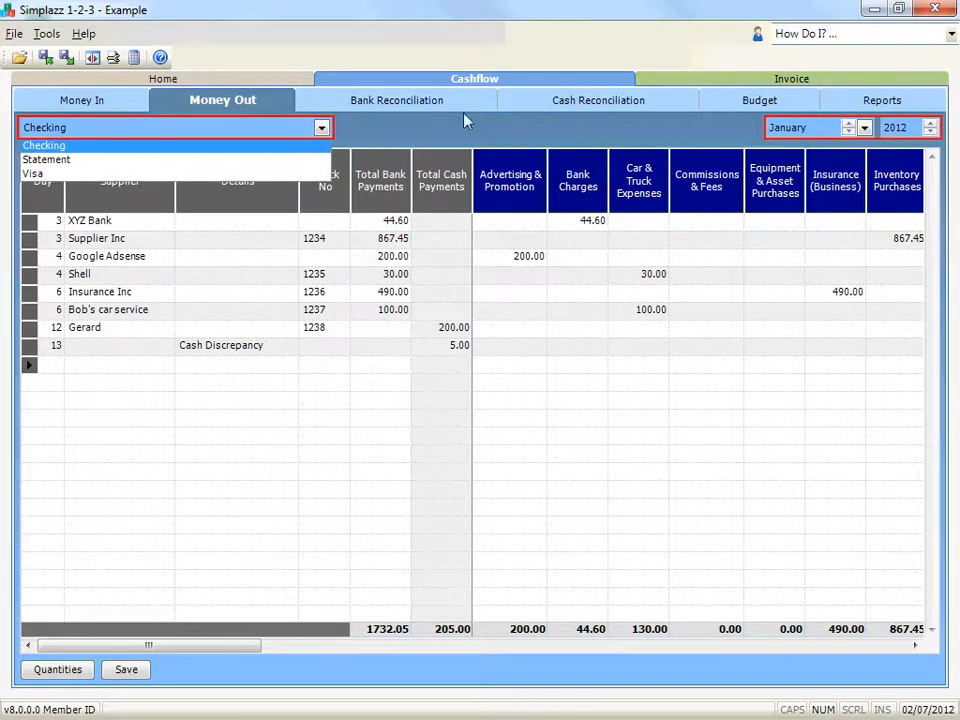
pyautogui.click(865, 129)
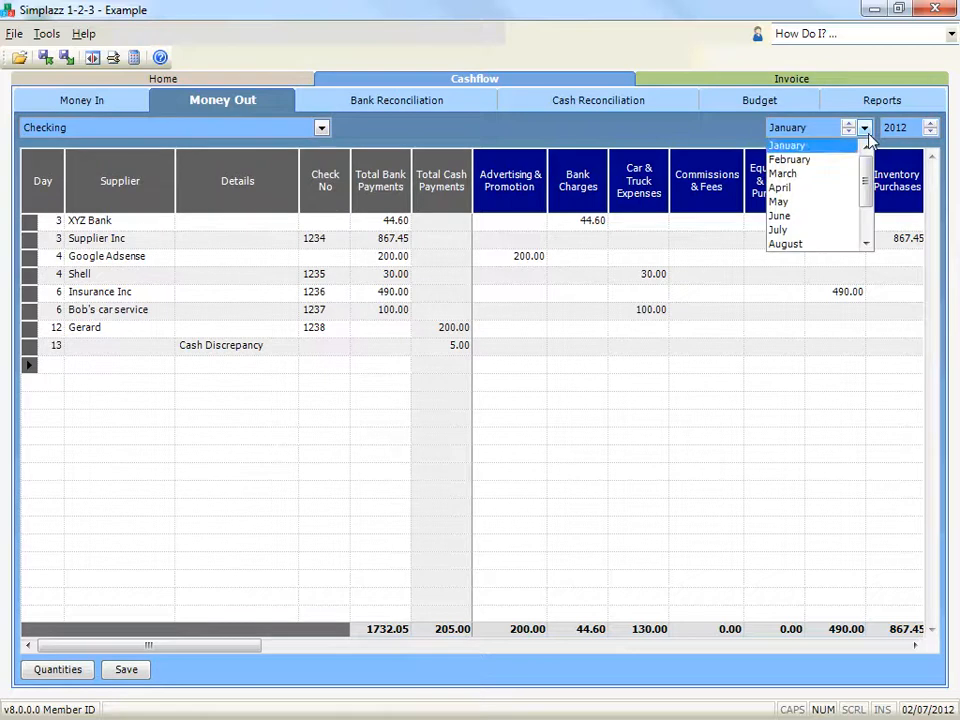
pyautogui.click(78, 428)
# Step: Start a payment for day 14 with the supplier Mr Jones Adverts and the details Advertising
pyautogui.click(62, 364)
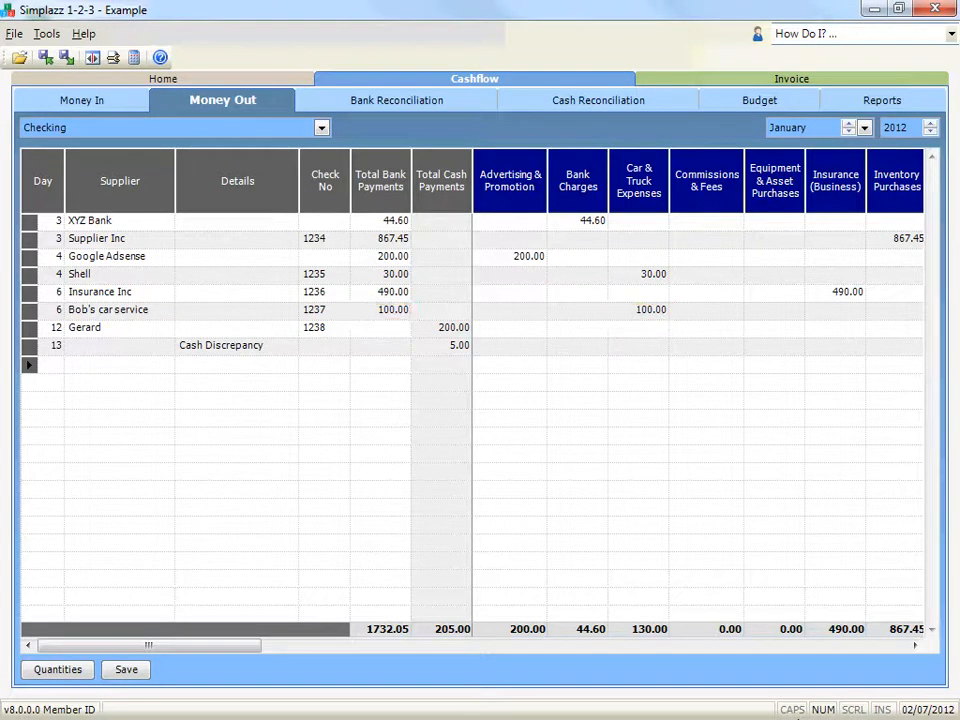
pyautogui.write('14')
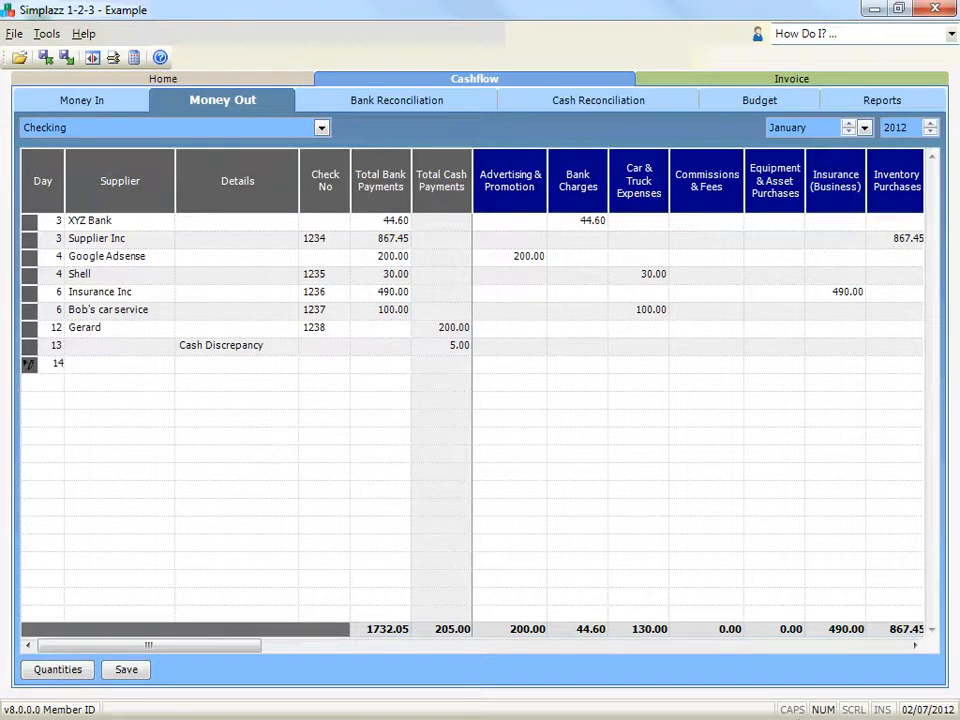
pyautogui.press('Tab')
pyautogui.write('M')
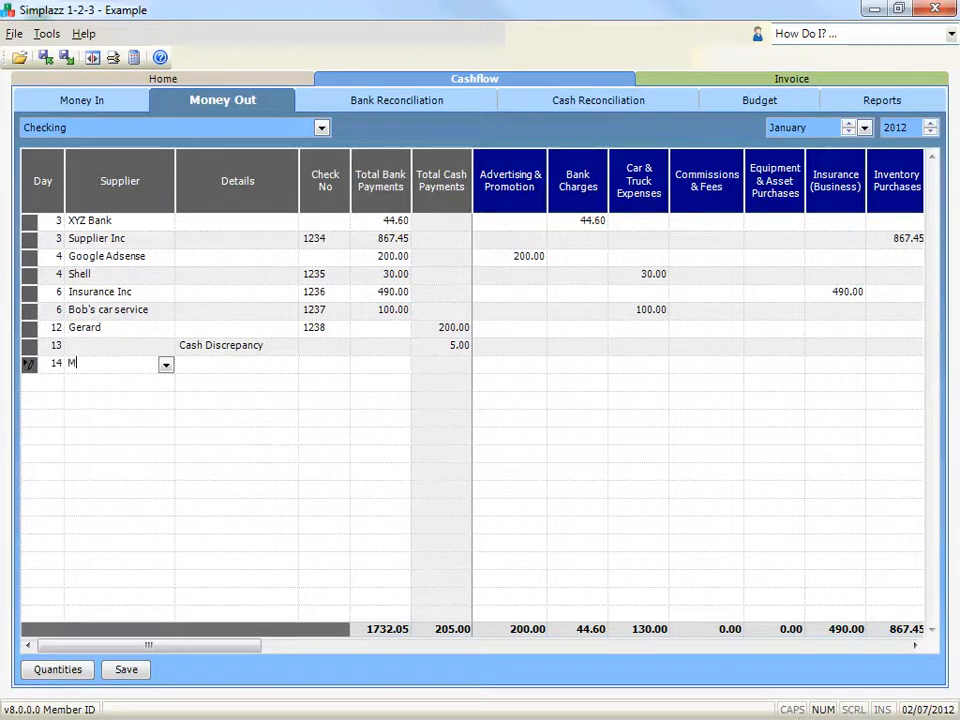
pyautogui.write('r Jones Adverts')
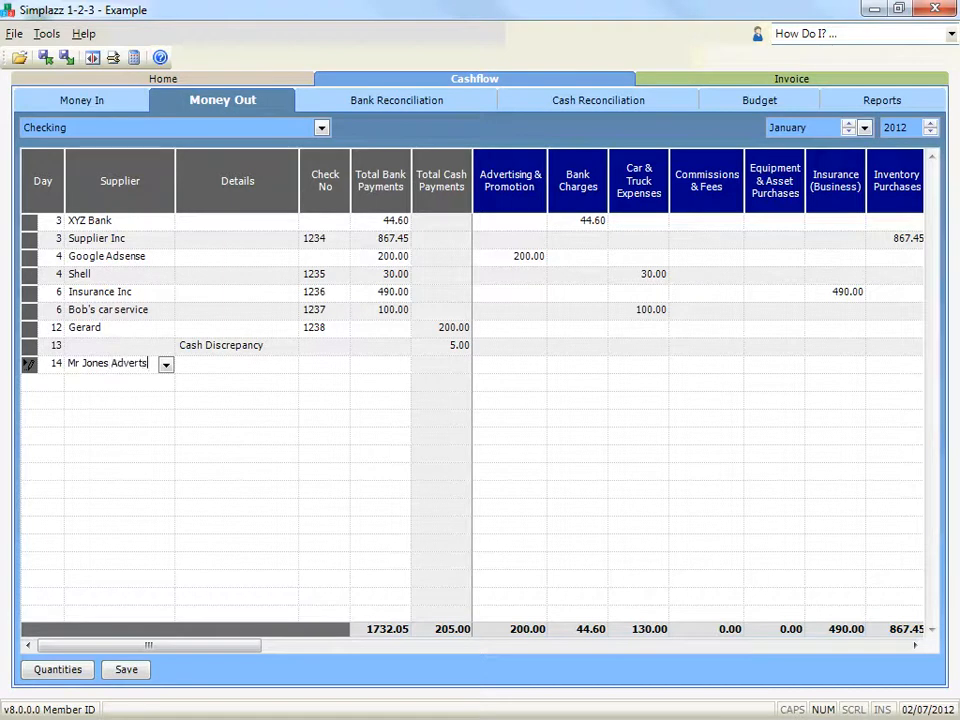
pyautogui.press('Tab')
pyautogui.write('A')
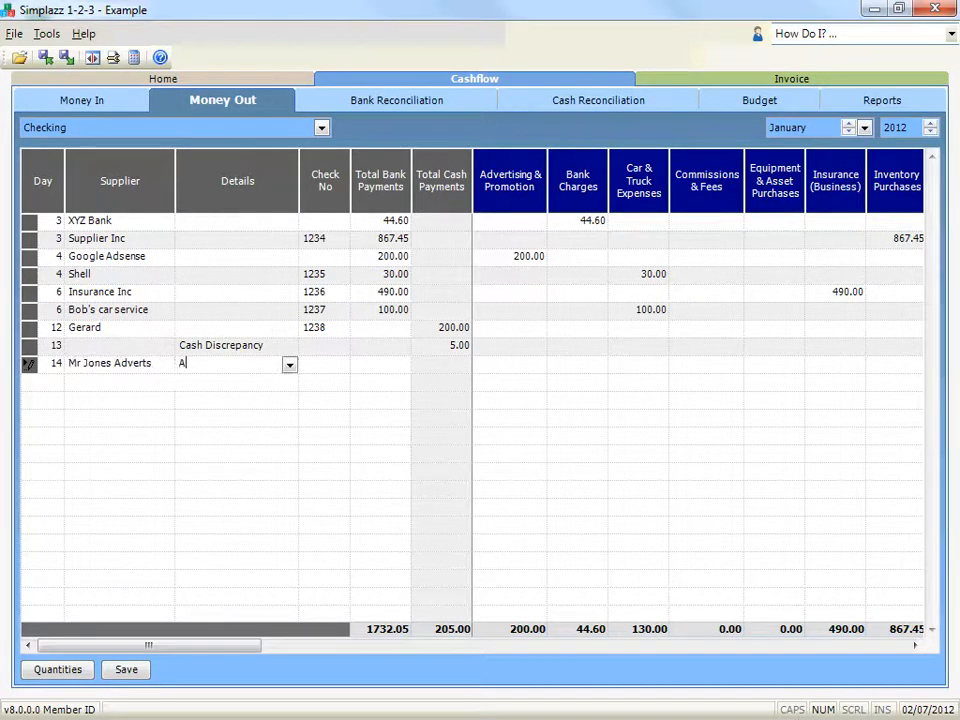
pyautogui.write('dvertising')
pyautogui.press('Tab')
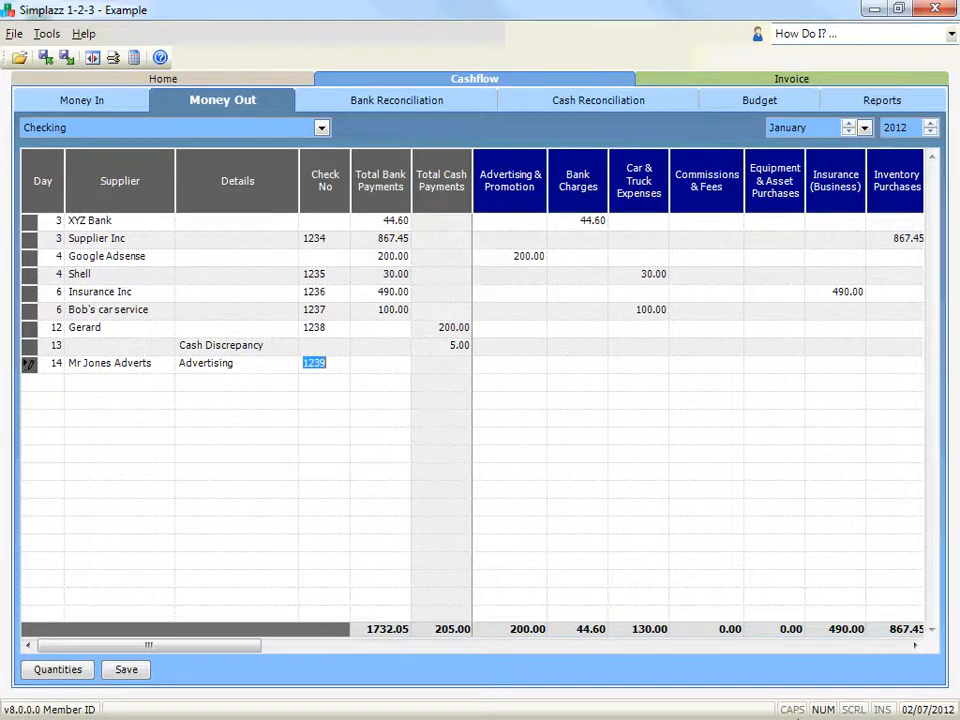
# Step: Try clearing the day 14 payment's check number, and restore the automatic number
pyautogui.press('Tab')
pyautogui.hotkey('shift', 'Tab')
pyautogui.press('Tab')
pyautogui.hotkey('shift', 'Tab')
pyautogui.press('Delete')
pyautogui.press('Tab')
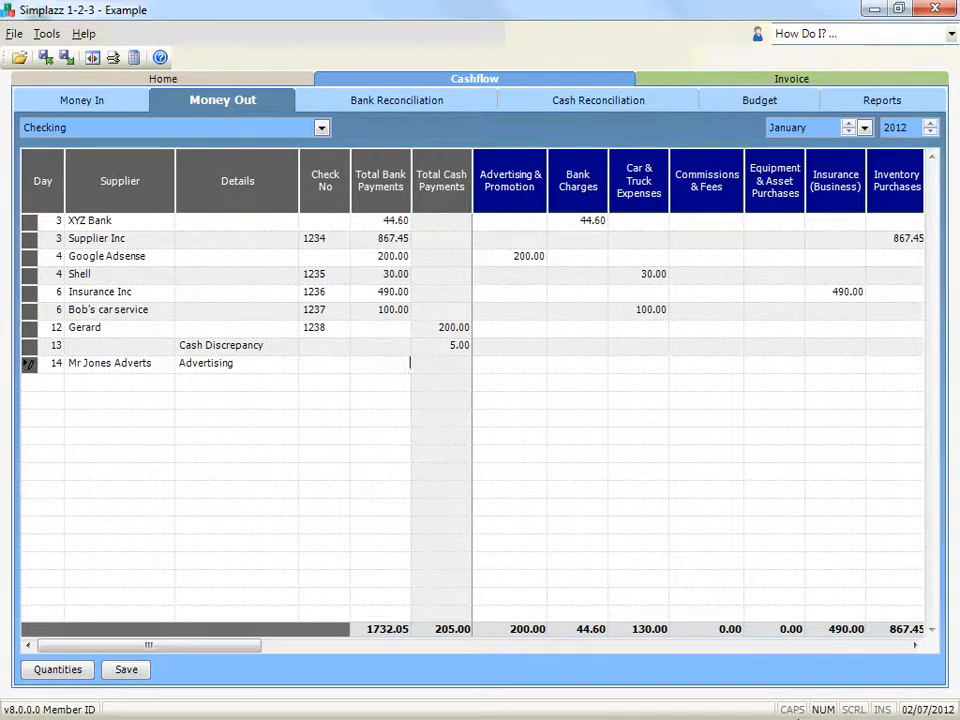
pyautogui.hotkey('shift', 'Tab')
pyautogui.press('Tab')
# Step: Try entering 100 as the day 14 payment's total bank payments, and clear the amount
pyautogui.write('100')
pyautogui.press('Tab')
pyautogui.press('Delete')
pyautogui.hotkey('shift', 'Tab')
pyautogui.press('Delete')
# Step: Set the day 14 payment's total cash payments to 100
pyautogui.press('Tab')
pyautogui.write('100')
pyautogui.press('Tab')
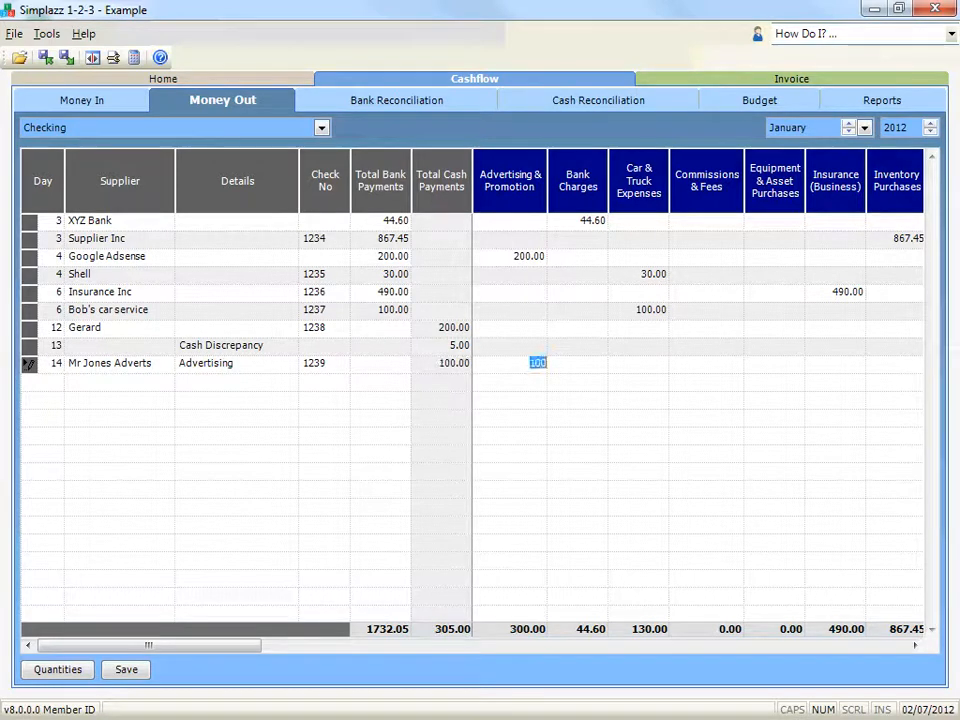
# Step: Try allocating the 100 payment to the other expense categories up to Insurance (Business), and return it to Advertising & Promotion
pyautogui.press('Tab')
pyautogui.press('Tab')
pyautogui.hotkey('shift', 'Tab')
pyautogui.hotkey('shift', 'Tab')
pyautogui.press('Tab')
pyautogui.press('Tab')
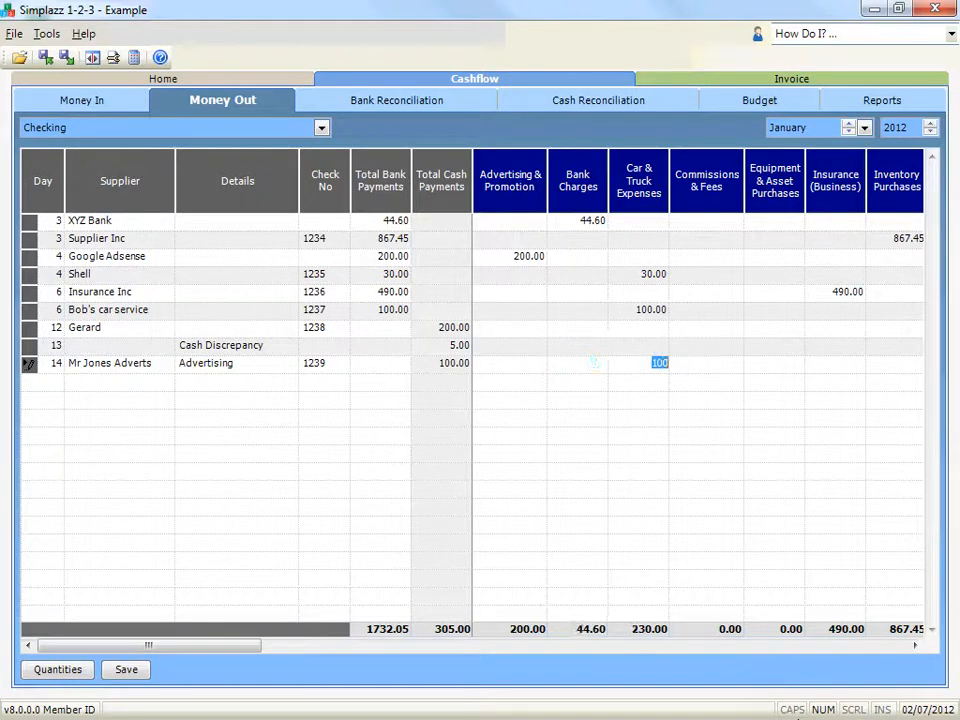
pyautogui.press('Tab')
pyautogui.press('Tab')
pyautogui.press('Tab')
pyautogui.press('Left')
pyautogui.press('Left')
pyautogui.press('Left')
pyautogui.press('Left')
pyautogui.press('Left')
# Step: Allocate the 100 cash payment to Advertising & Promotion and complete the day 14 entry
pyautogui.press('Tab')
pyautogui.press('Tab')
pyautogui.press('Left')
pyautogui.press('Left')
pyautogui.press('Return')
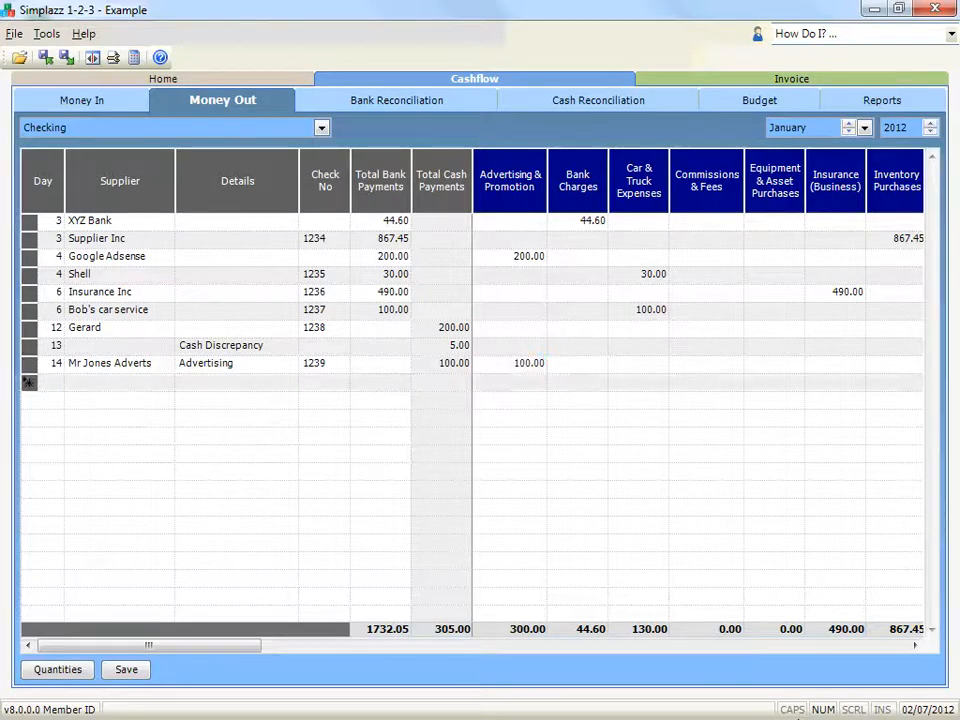